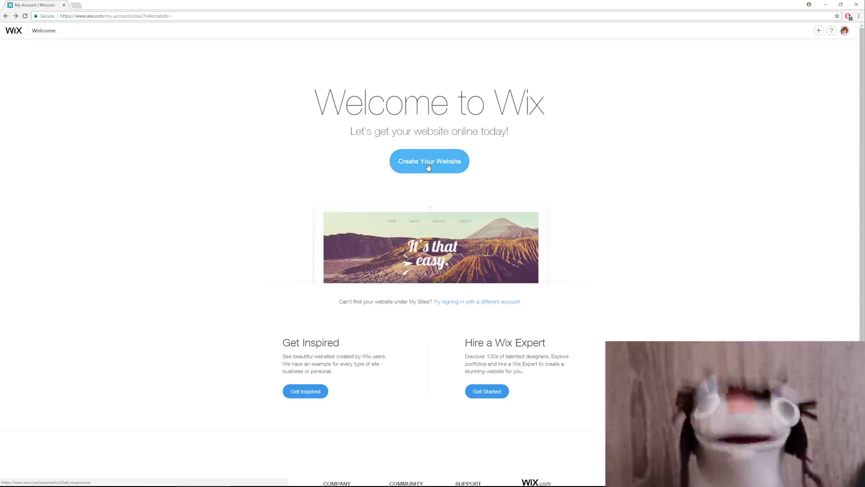
Step: Start a new site in the Portfolio & CV category and browse both template pages, returning to page 1
click(428, 167)
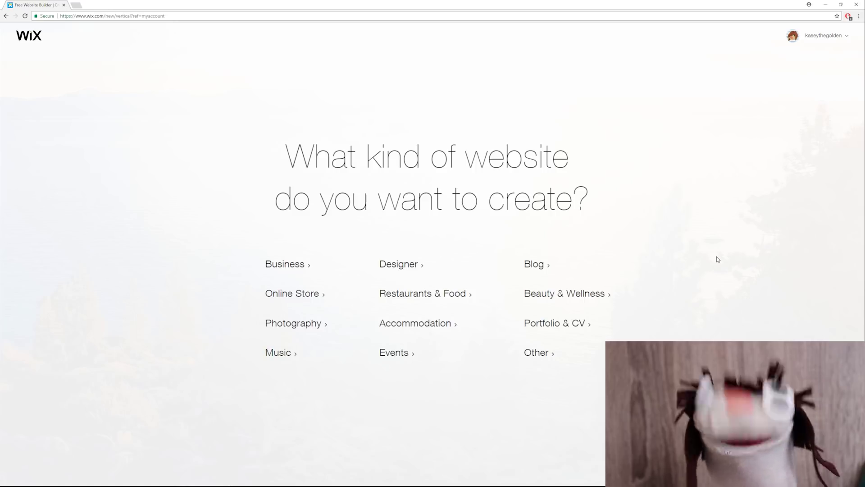
click(556, 330)
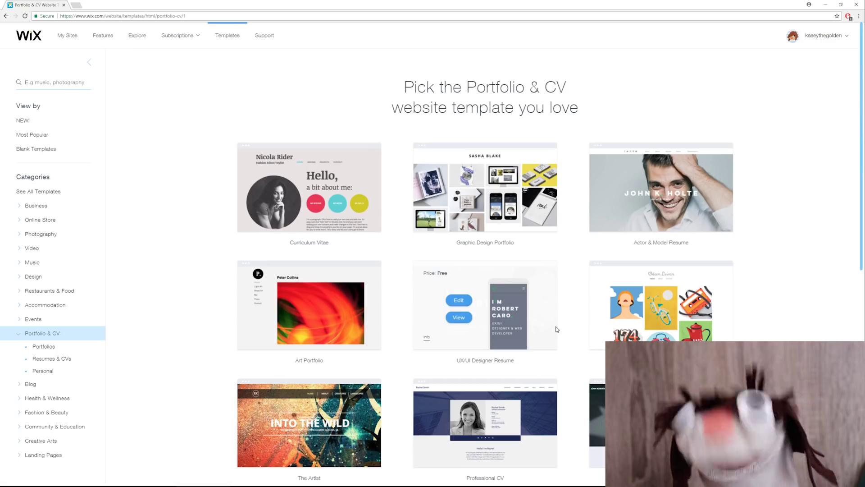
scroll(773, 261, down, 5)
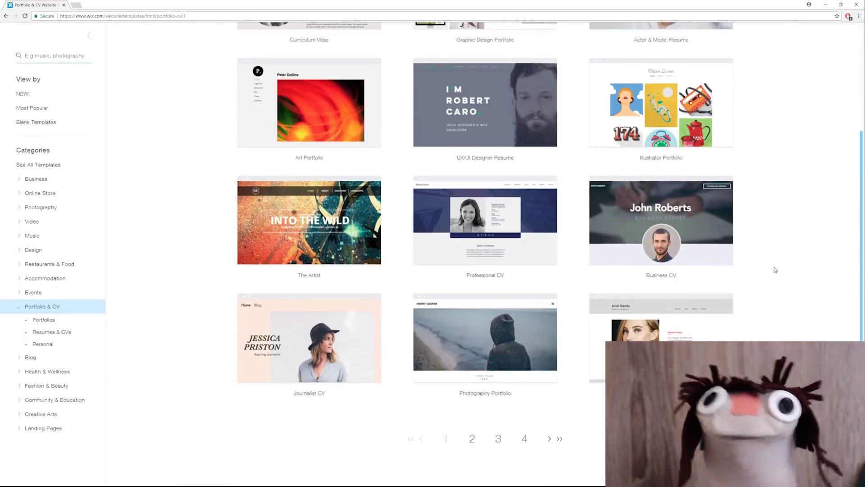
scroll(775, 269, down, 4)
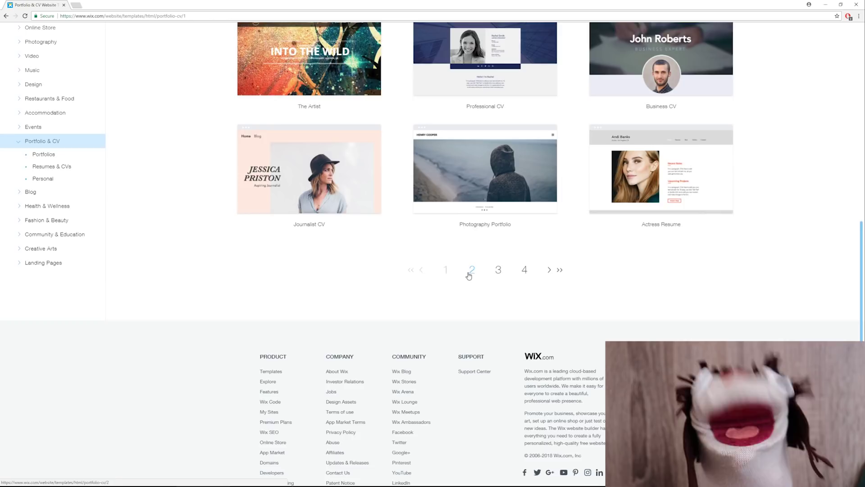
click(469, 273)
scroll(796, 328, down, 4)
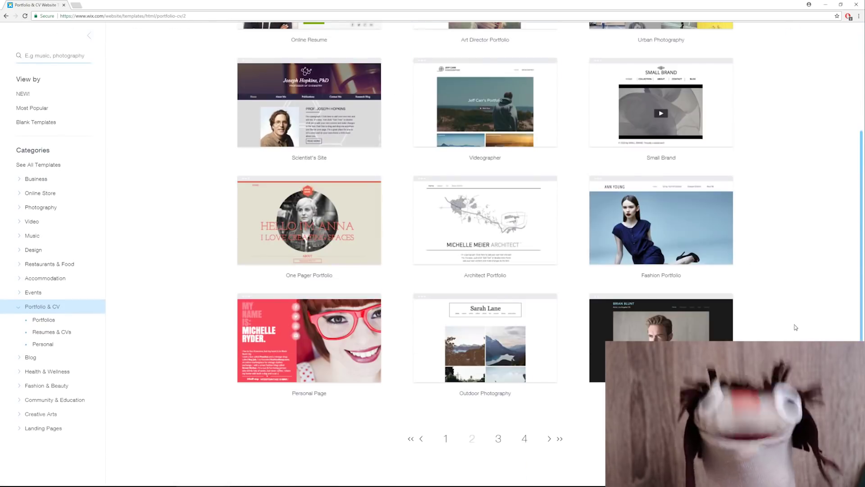
scroll(809, 329, up, 2)
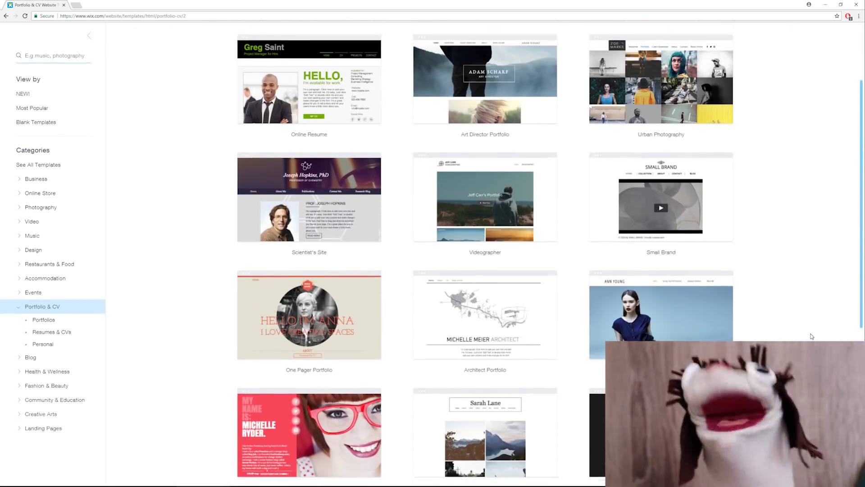
scroll(812, 336, down, 1)
click(443, 473)
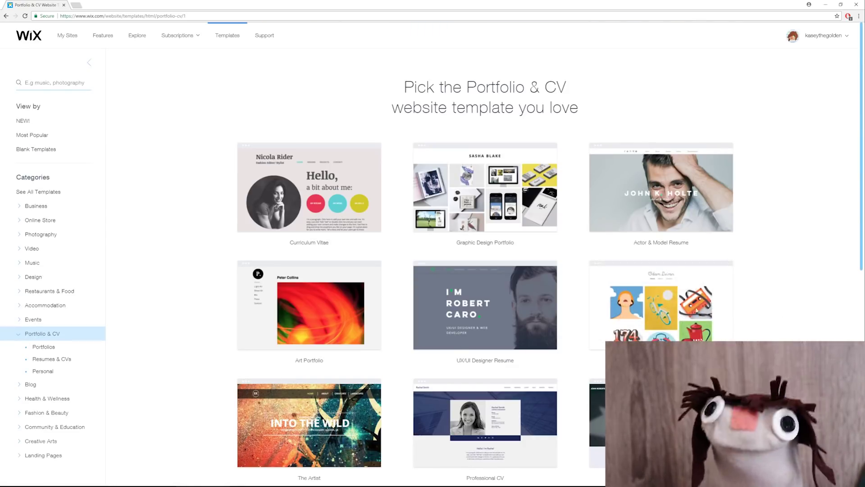
Step: Open the Illustrator Portfolio template in the editor and dismiss the gallery organizer
mouse_move(635, 307)
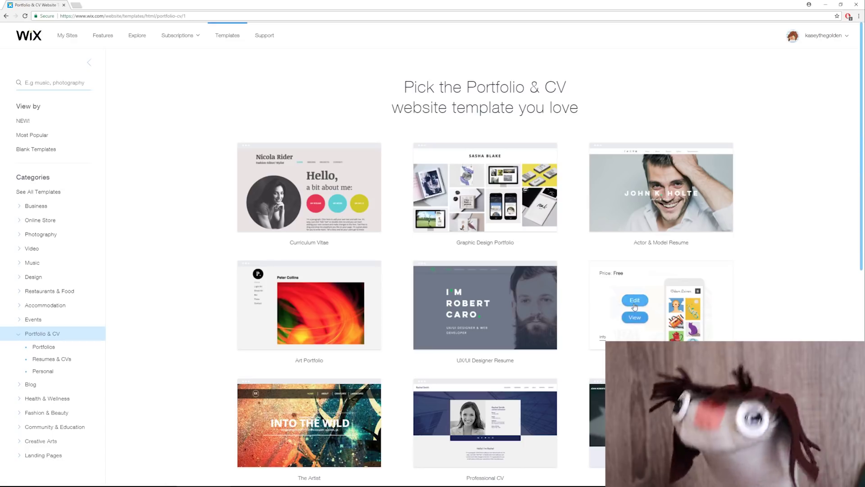
click(634, 300)
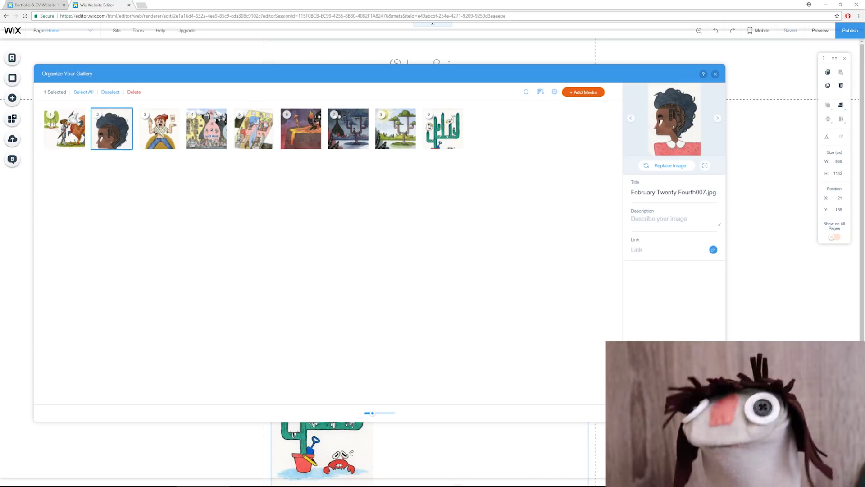
key(Escape)
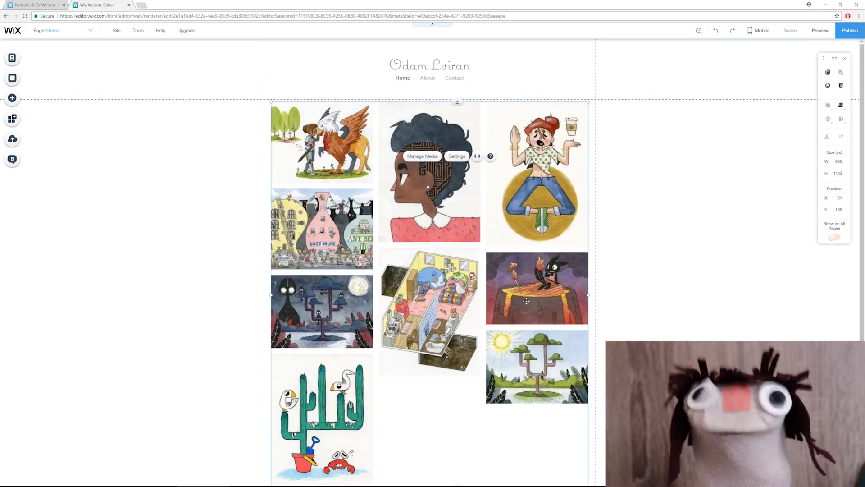
click(171, 174)
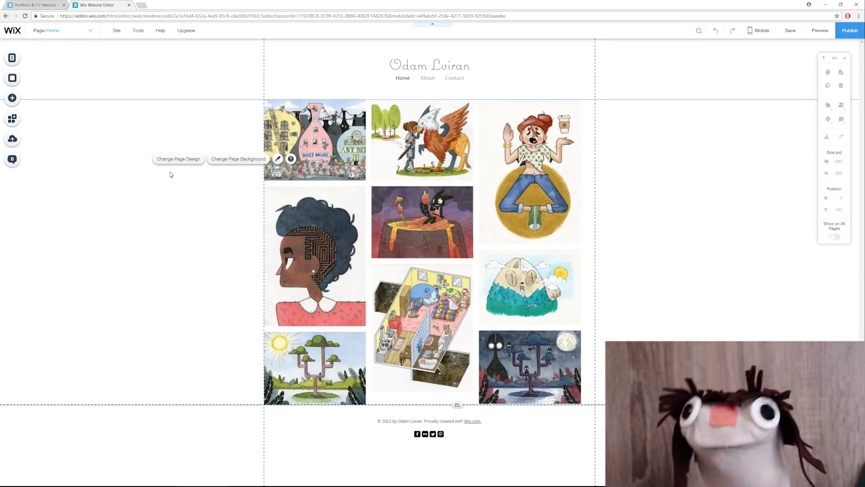
Step: Change the site title to the owner's name and apply a different site colour palette
click(374, 67)
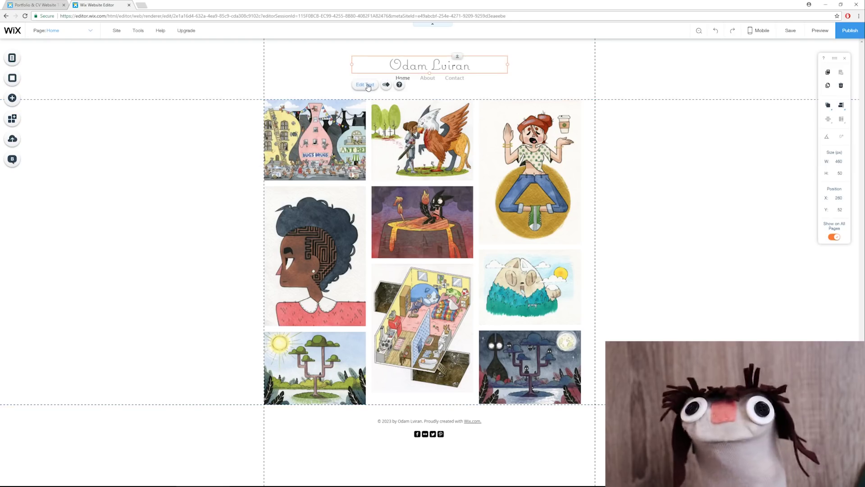
click(365, 85)
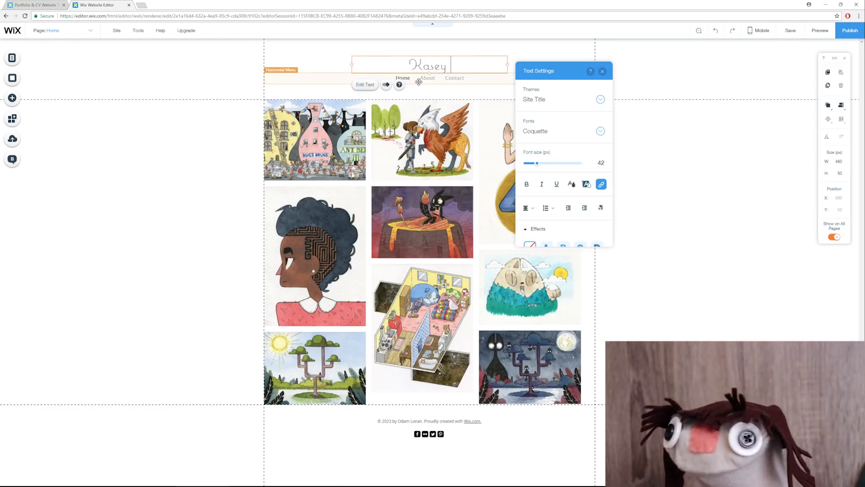
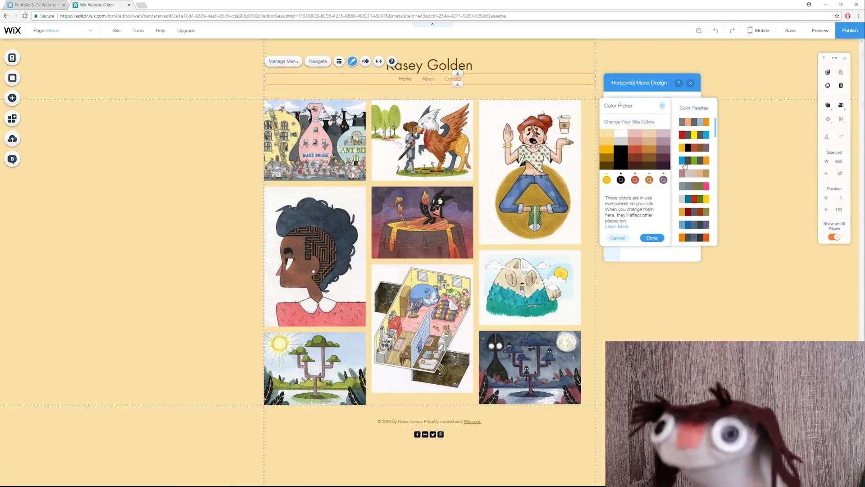
click(684, 161)
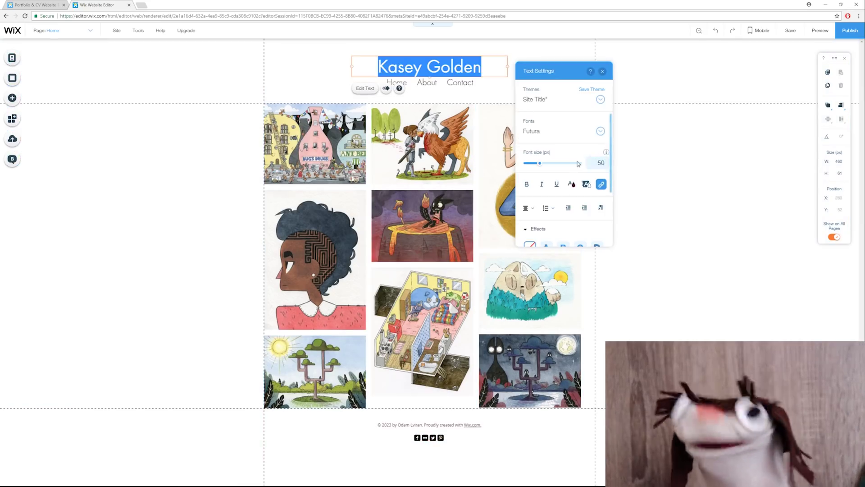
Step: Set the title font size to 60, then select the navigation menu
click(600, 159)
text(60)
click(640, 156)
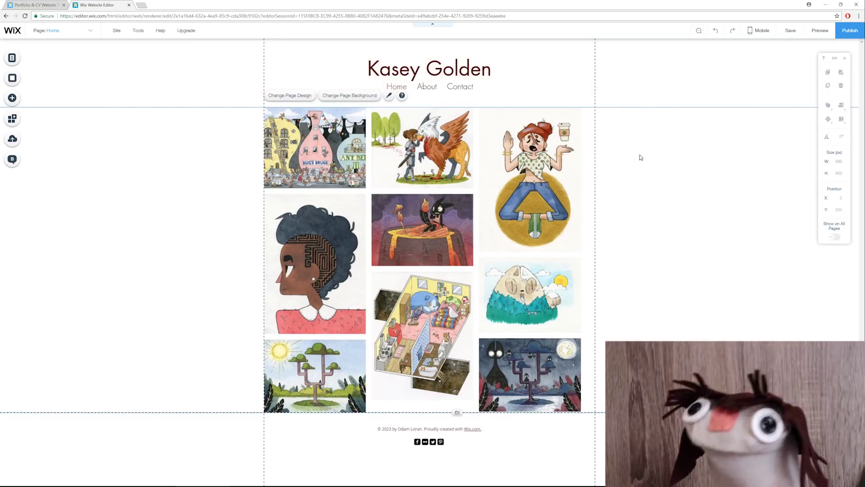
click(346, 85)
click(352, 69)
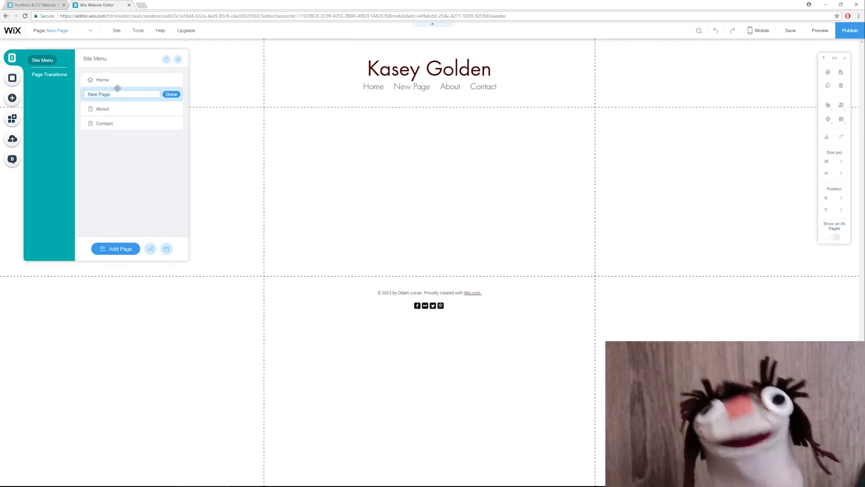
Step: Add the Portfolio page and confirm the next new page's name
text(Portfolio)
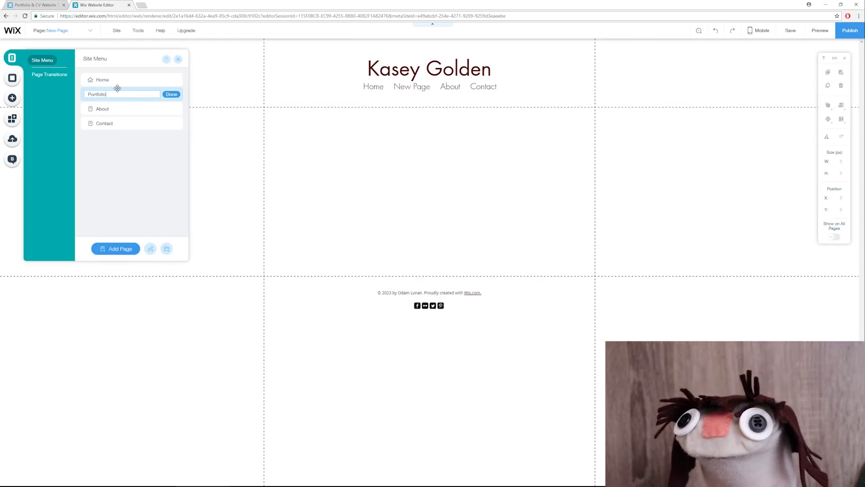
key(Return)
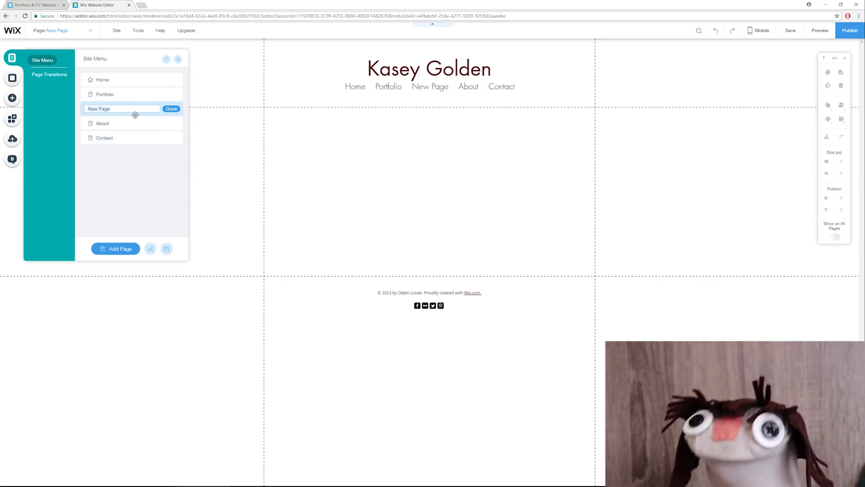
key(Return)
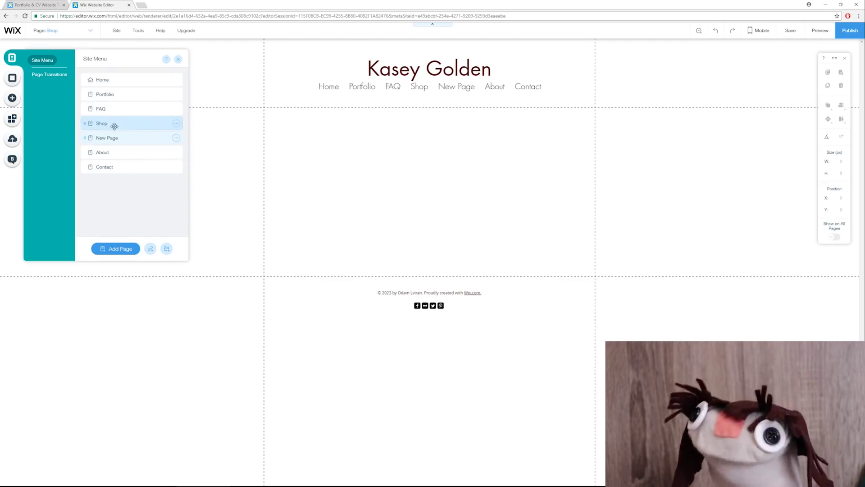
Step: Rename the new page to DIY Crafts and move About up right after Home
double_click(126, 131)
text(A)
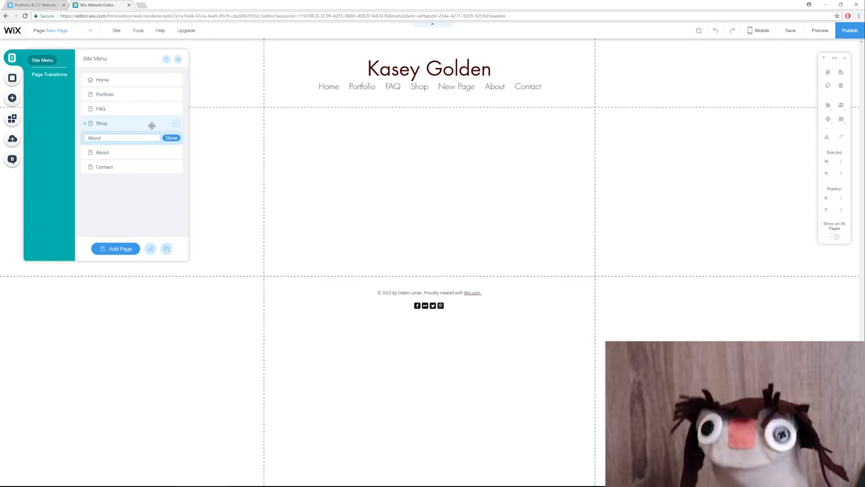
key(BackSpace)
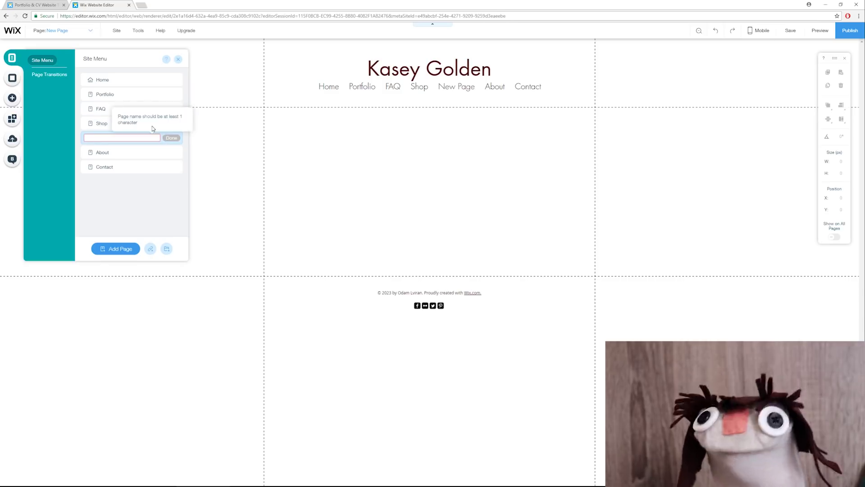
text(DIY Crafts)
key(Return)
drag(111, 152, 123, 93)
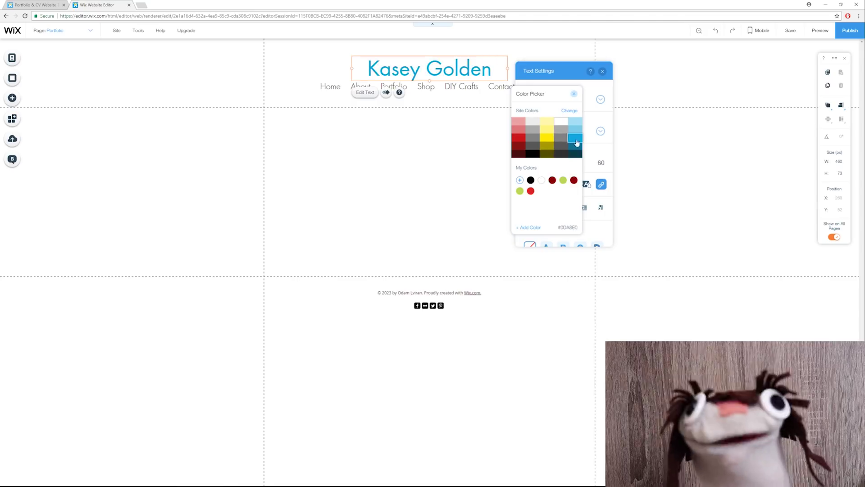
Step: Color the site title light blue #7CCDEA, undoing an accidental font size increase
click(444, 164)
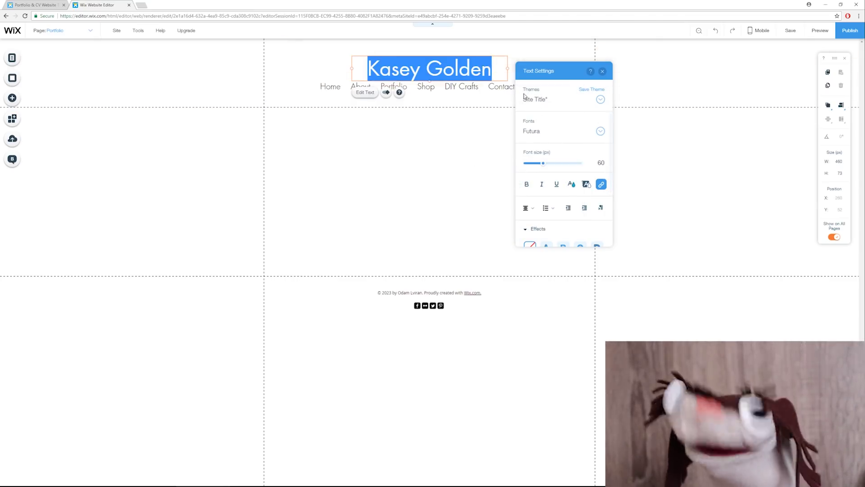
click(585, 183)
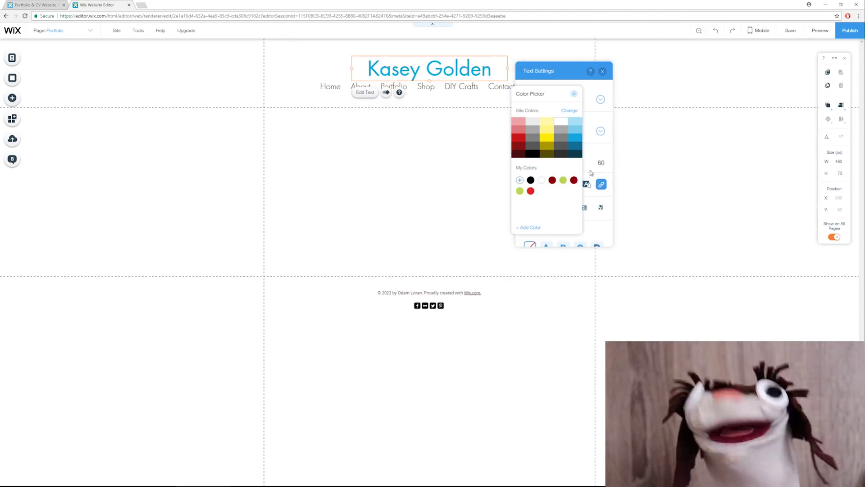
click(591, 173)
drag(543, 162, 561, 163)
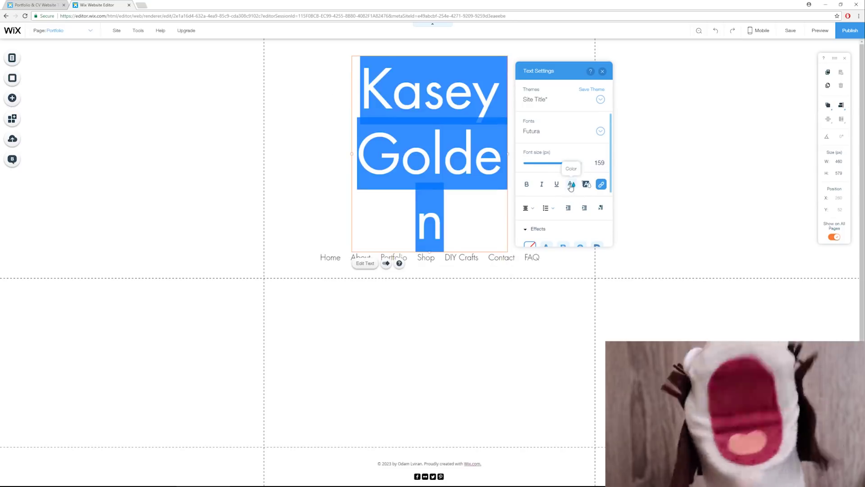
key(ctrl+z)
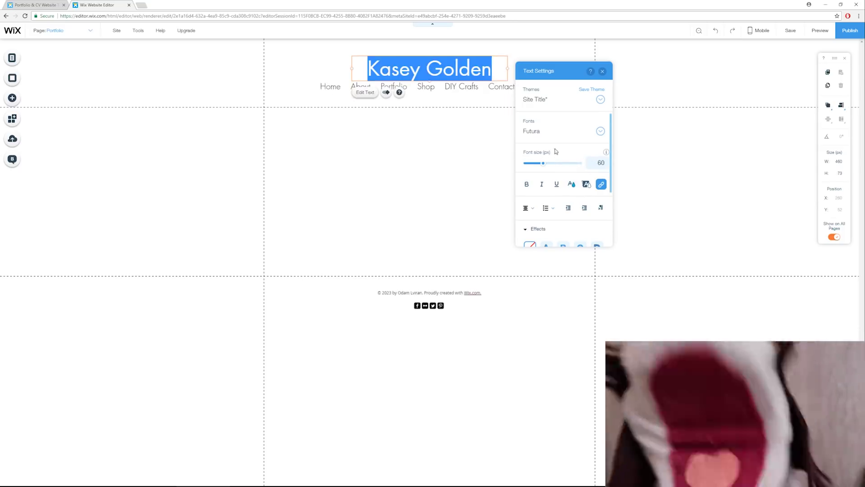
click(570, 185)
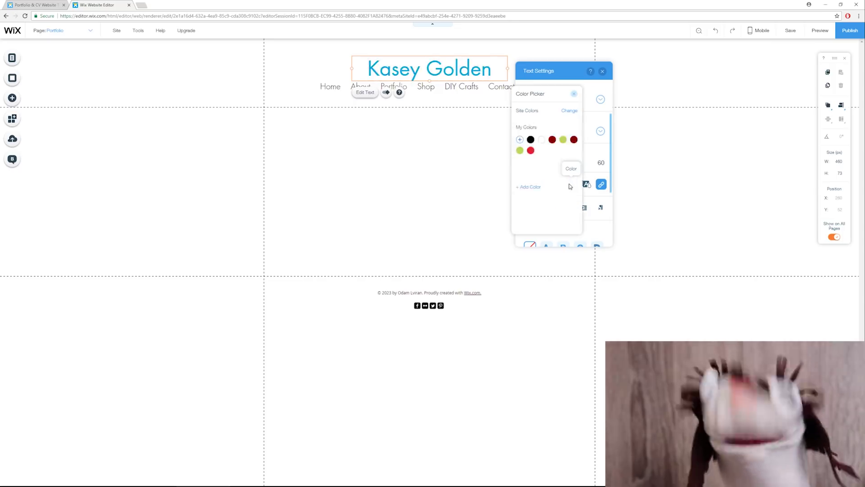
click(648, 153)
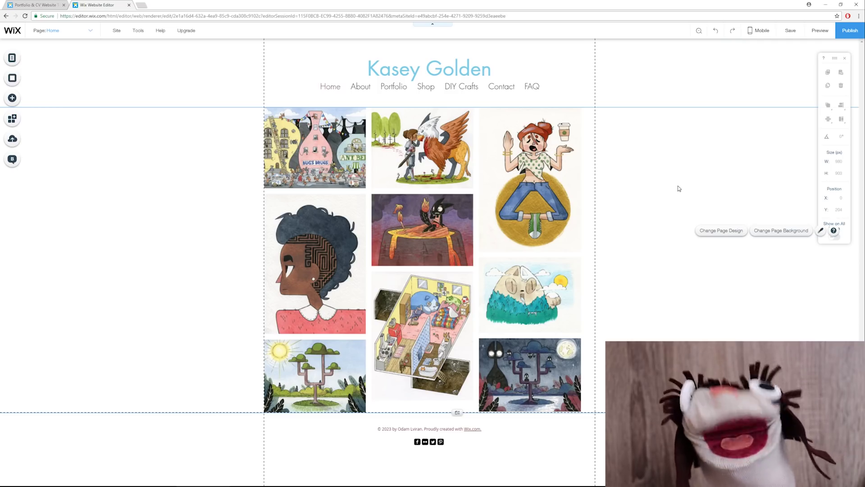
Step: Credit the owner in the footer and replace the About image, heading and biography text
click(415, 428)
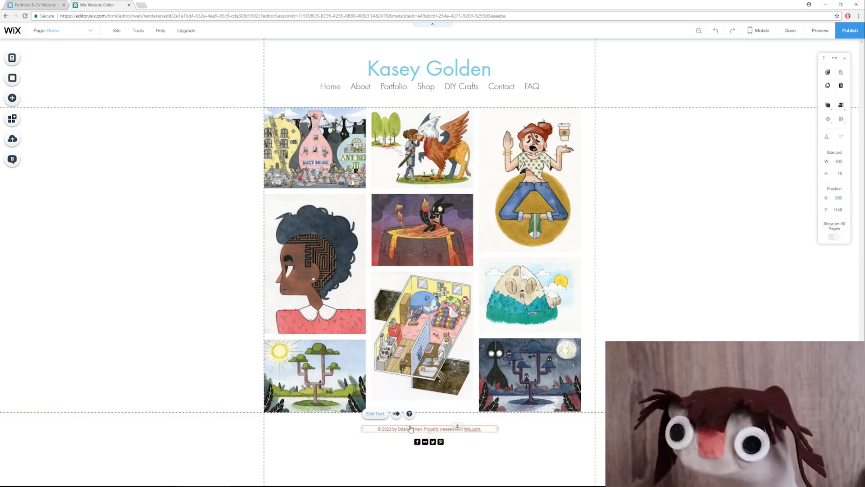
double_click(411, 428)
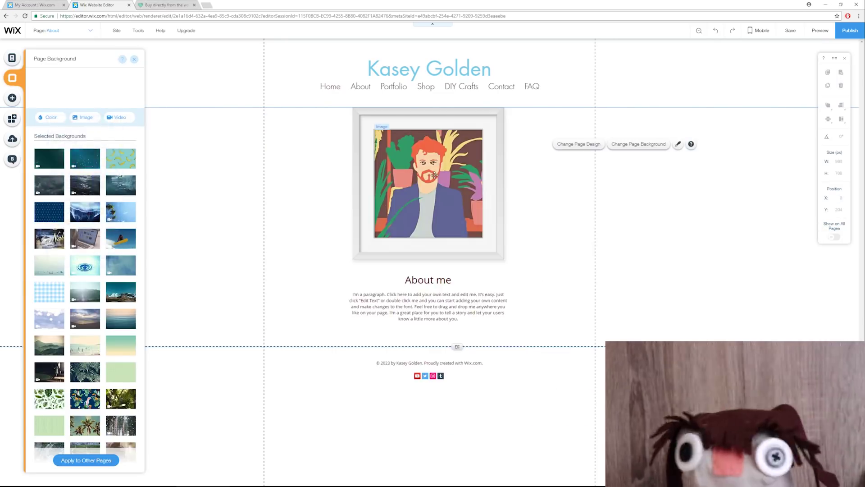
click(434, 175)
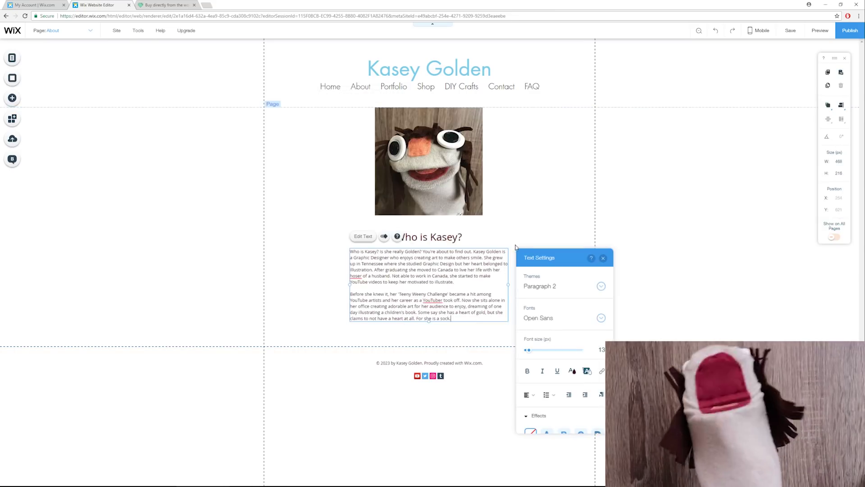
click(516, 240)
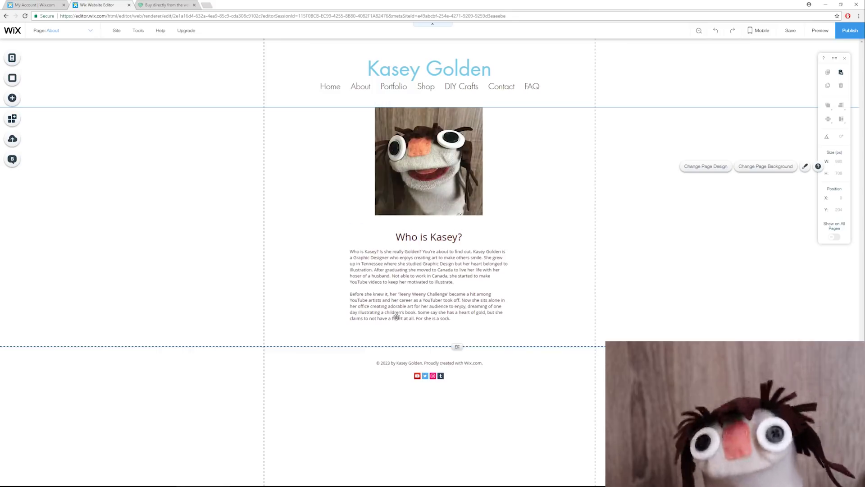
click(458, 86)
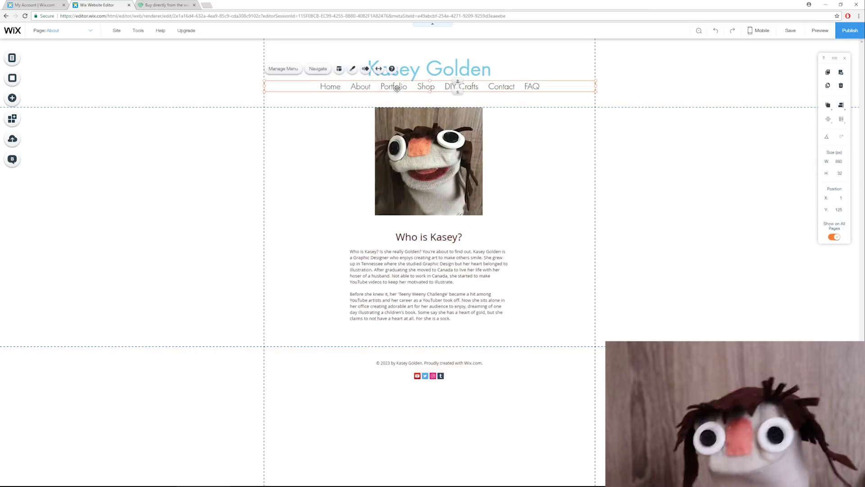
Step: Fill the Portfolio gallery with the 21 illustrations and adjust its grid column count
click(12, 59)
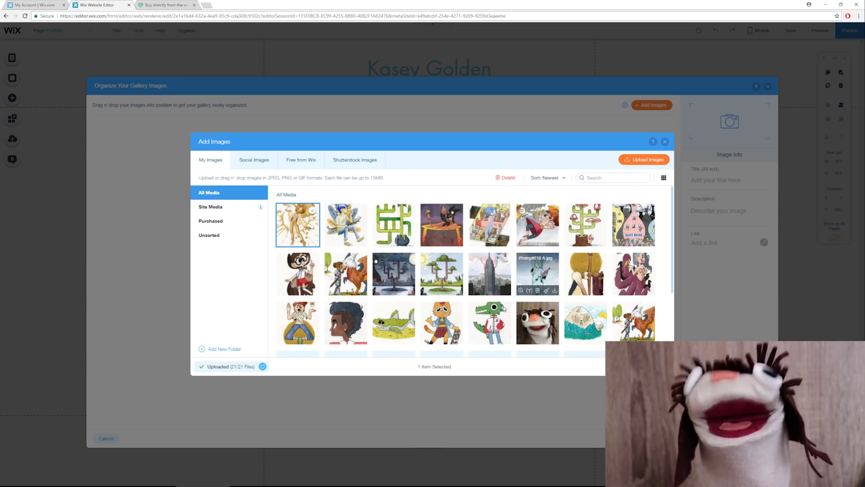
click(491, 328)
shift+click(491, 328)
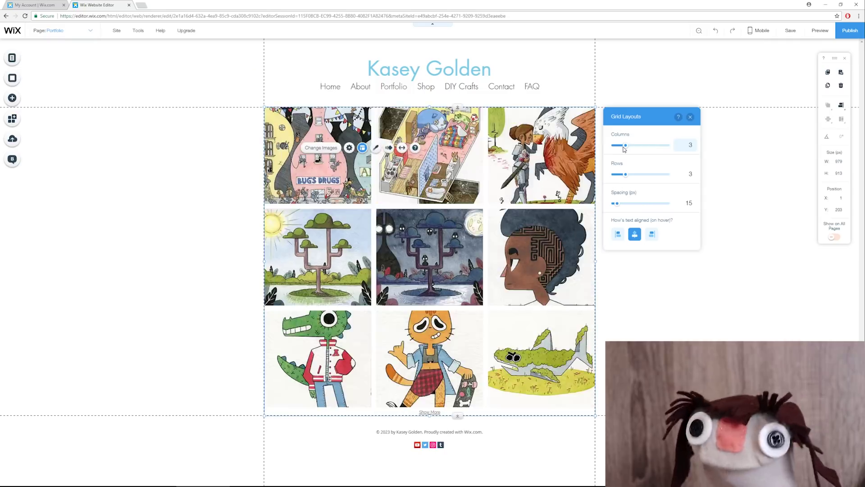
drag(626, 146, 646, 147)
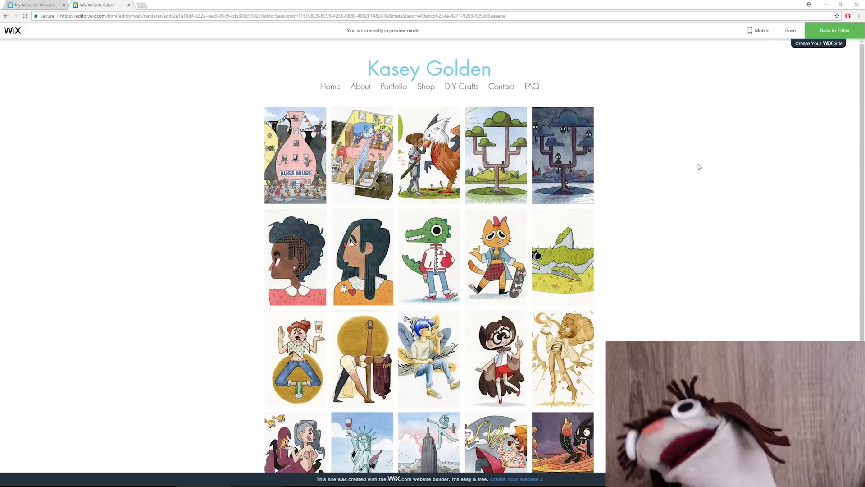
Step: In preview, enlarge the Ant City illustration and check that its link opens a YouTube video
click(279, 140)
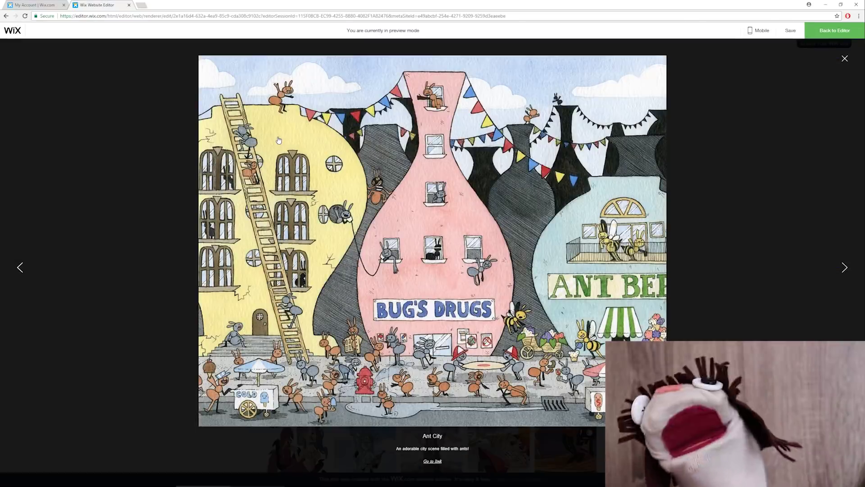
click(438, 464)
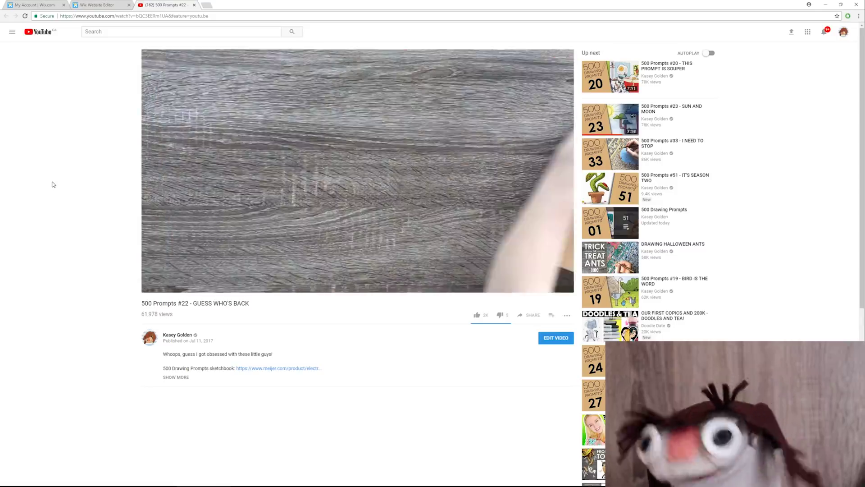
key(ctrl+w)
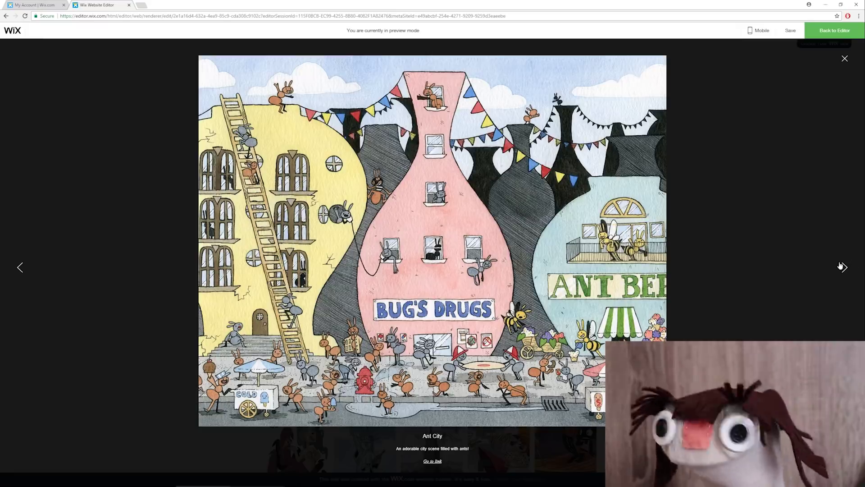
click(841, 266)
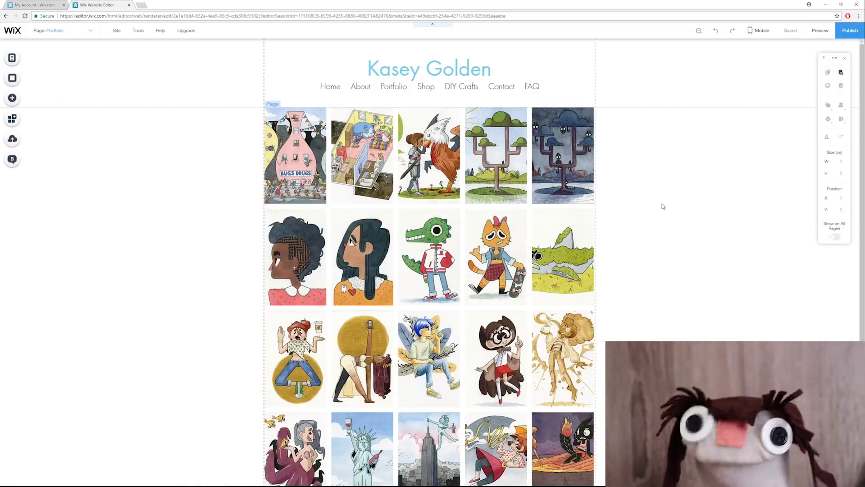
Step: Add an online store to the Shop page and open its Store Manager
click(422, 92)
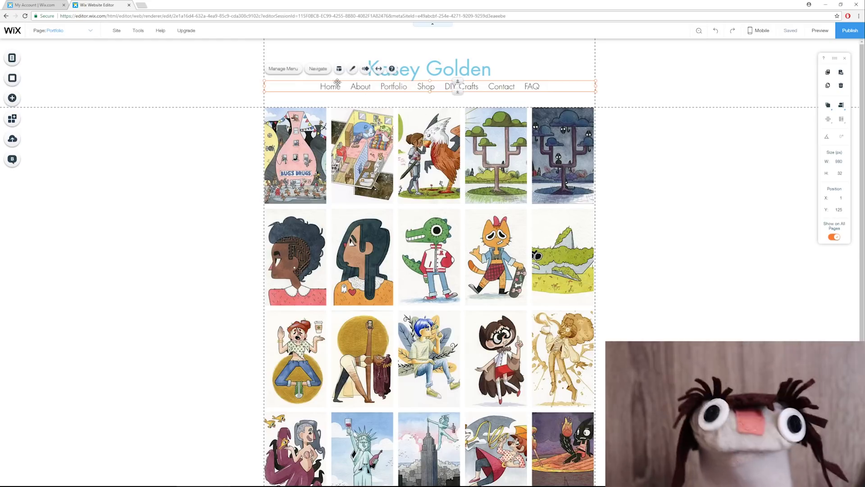
click(424, 88)
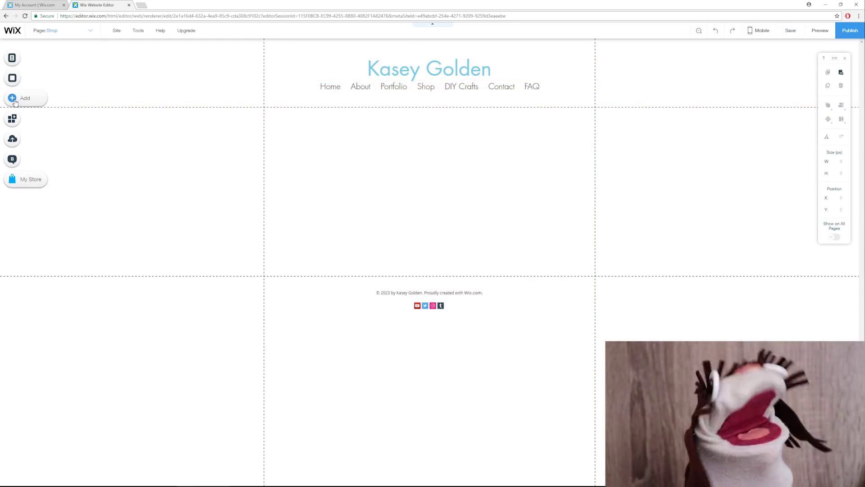
click(15, 100)
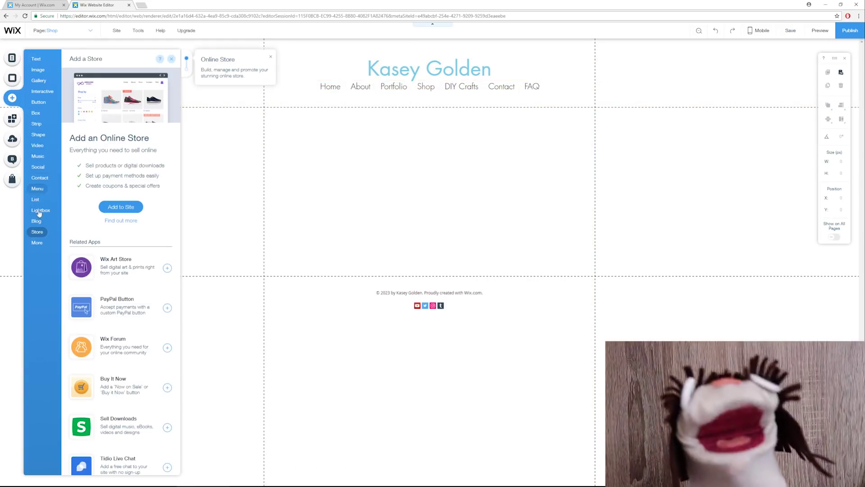
click(121, 206)
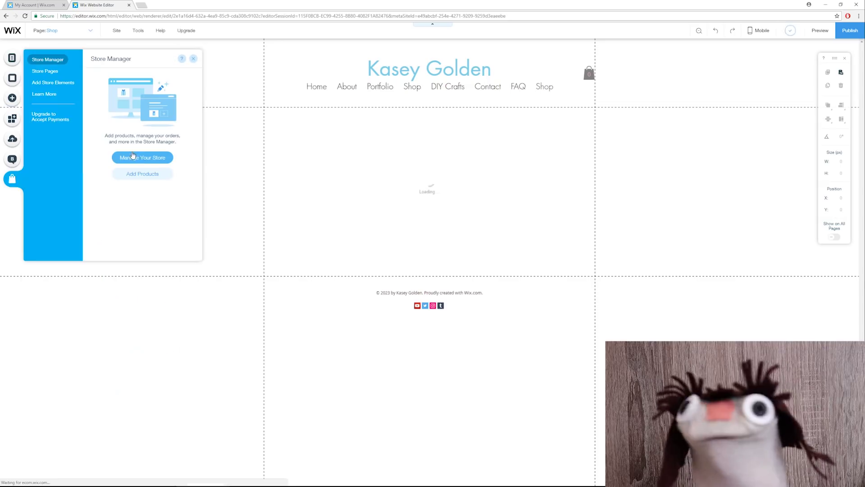
click(139, 158)
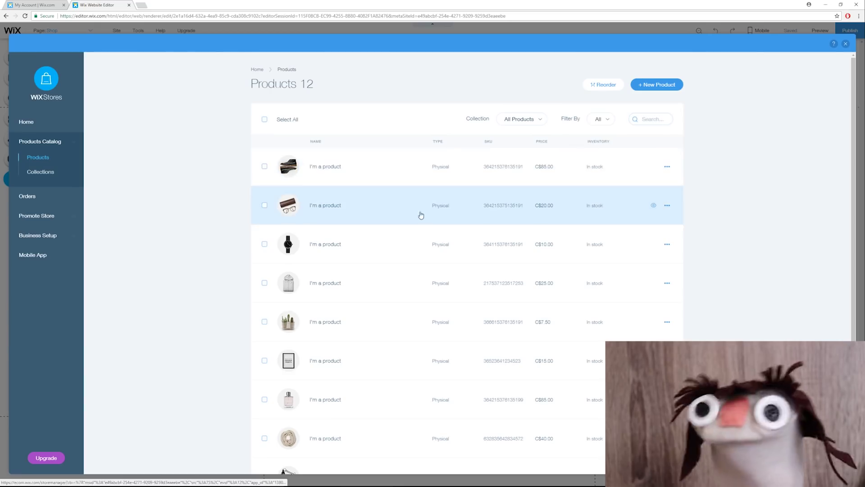
Step: Delete all the sample products from the store
click(265, 120)
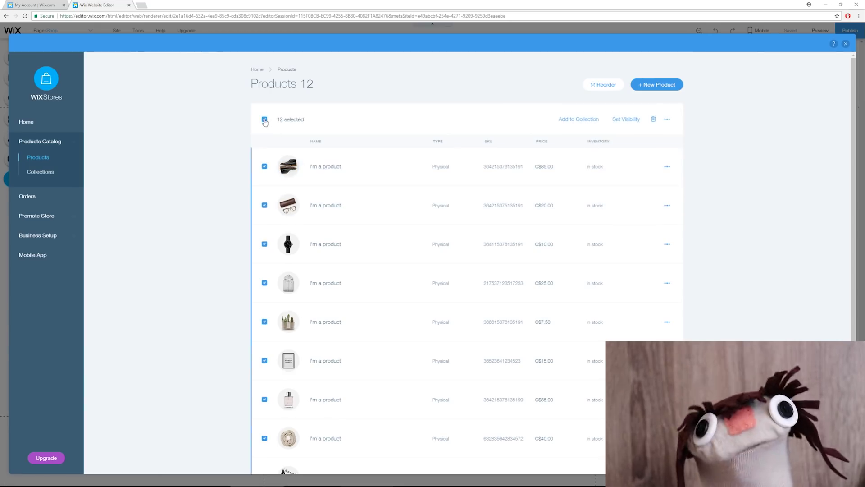
click(653, 119)
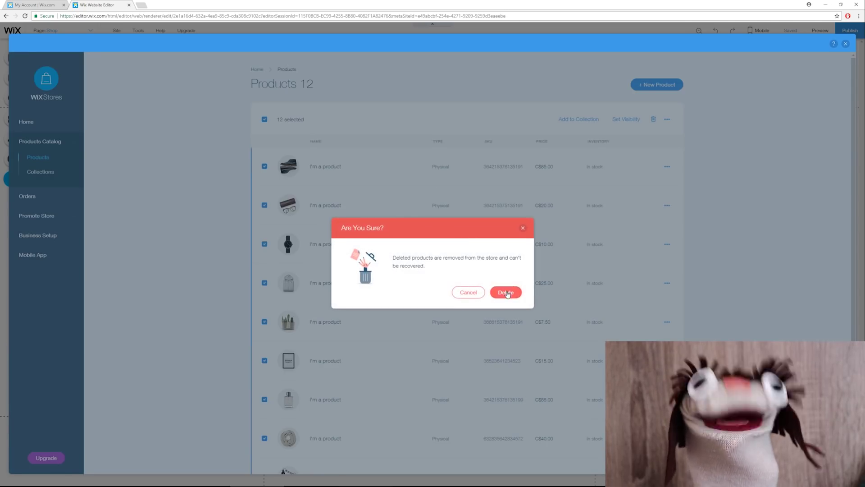
click(507, 292)
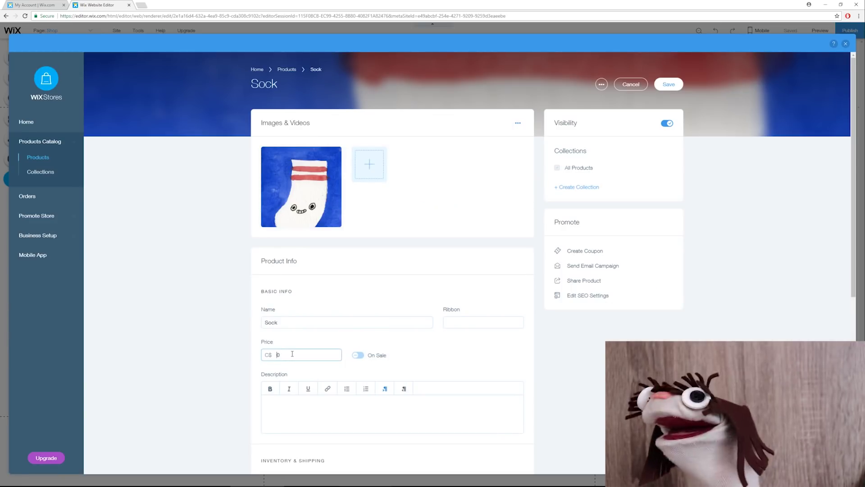
Step: Create the Sock product priced at 1000 and save it
text(1000)
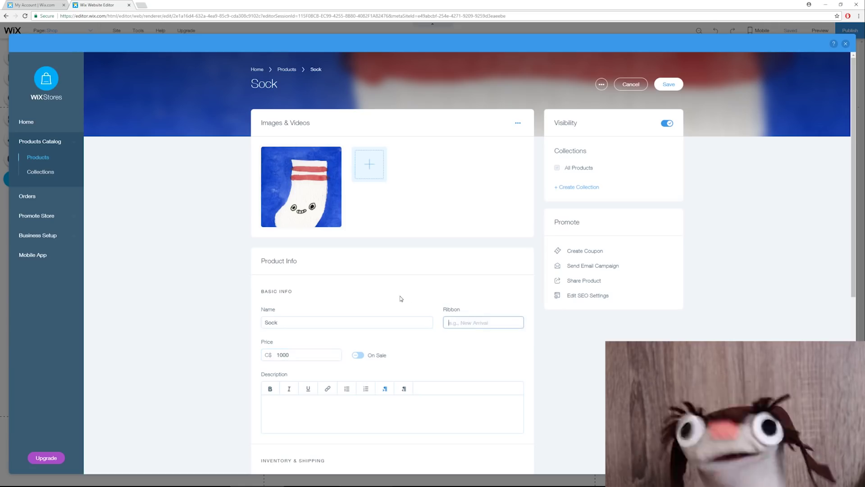
scroll(266, 274, down, 5)
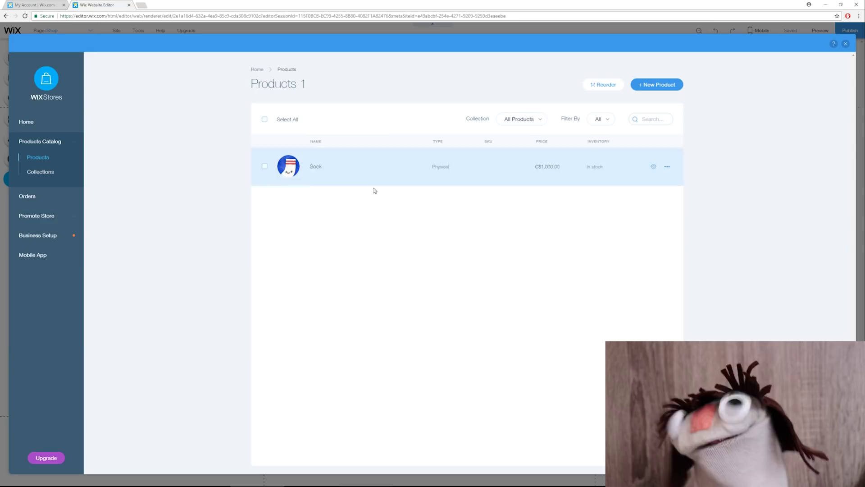
click(658, 85)
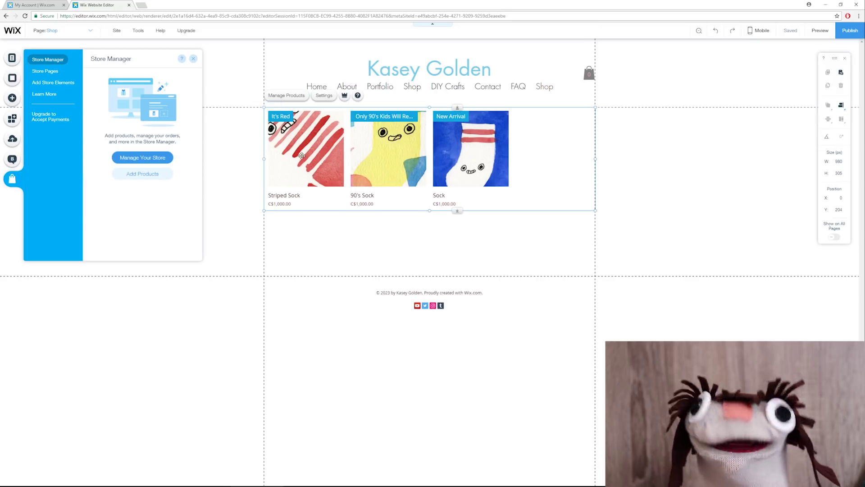
Step: Reposition the Shop page's product gallery, then leave the cart preview holding the C$1,000.00 Sock
mouse_move(299, 148)
mouse_down()
mouse_move(476, 138)
mouse_move(369, 173)
mouse_move(296, 155)
mouse_up()
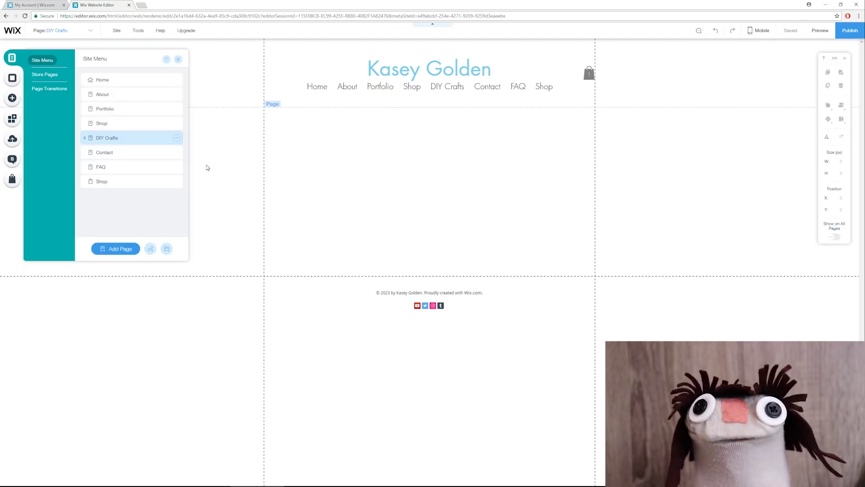
click(206, 167)
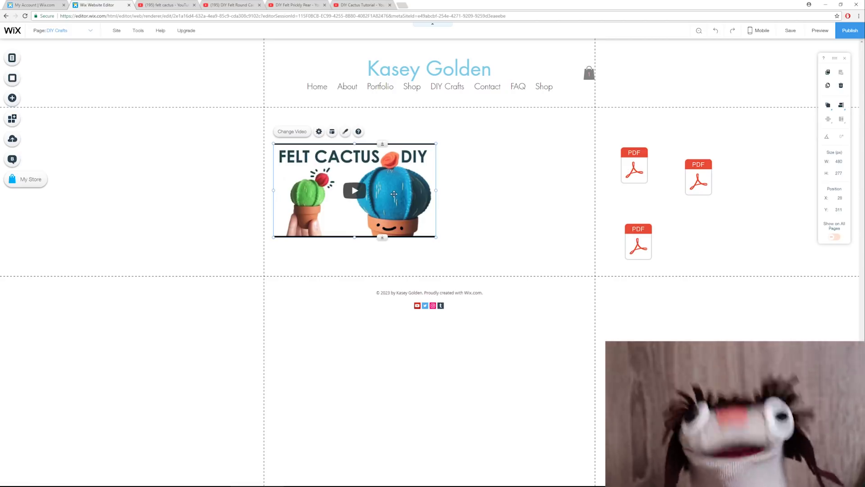
Step: Nudge the cactus video into place and add an editable Big Title above it
drag(396, 195, 393, 193)
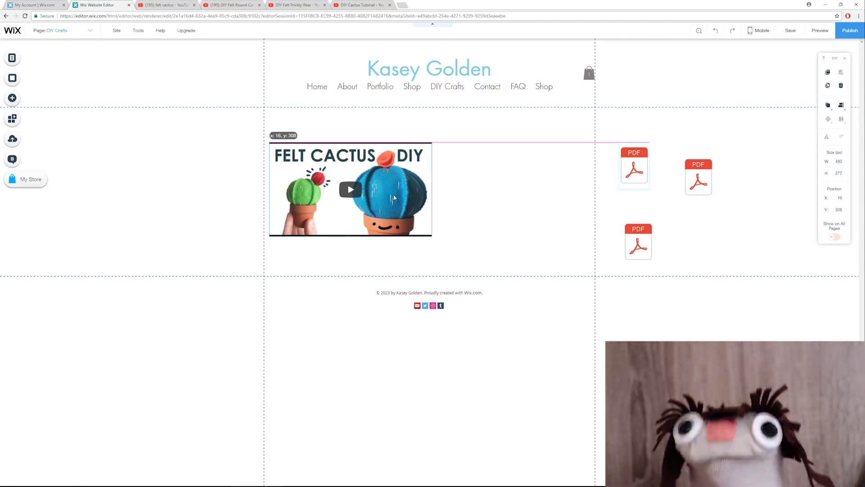
click(12, 98)
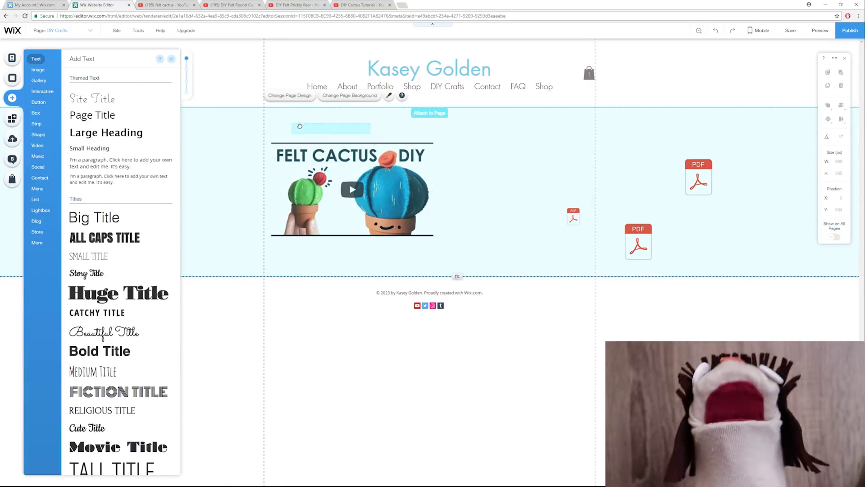
drag(304, 128, 307, 127)
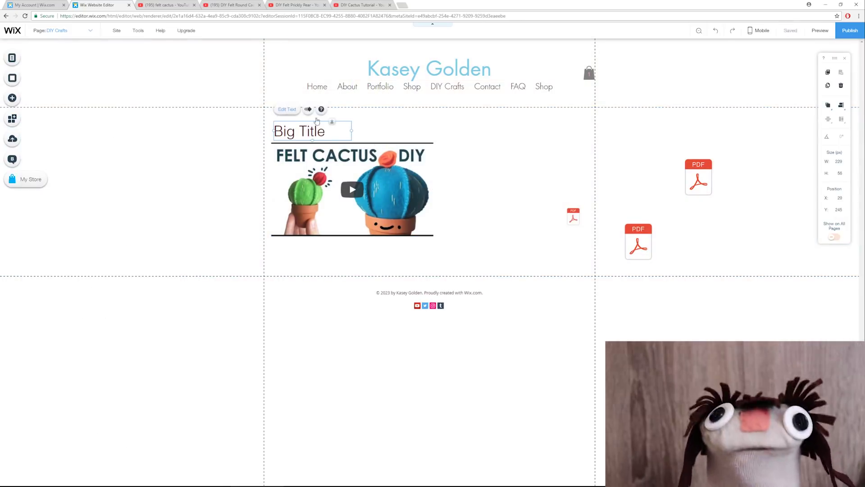
double_click(334, 138)
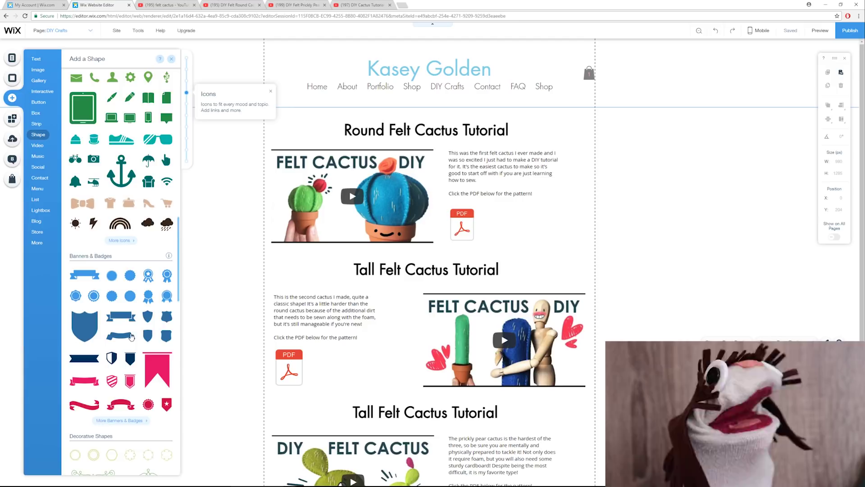
Step: Select the Round Felt Cactus Tutorial title, then save the site with Ctrl+S
scroll(134, 338, down, 3)
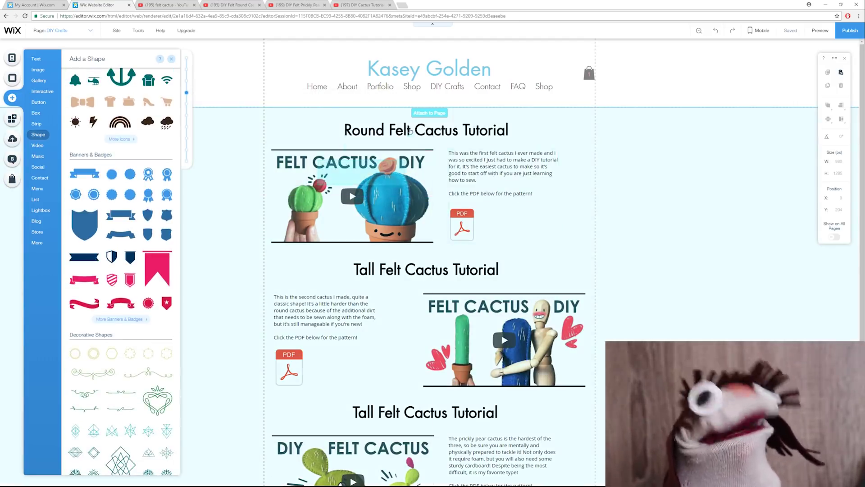
click(395, 140)
click(397, 154)
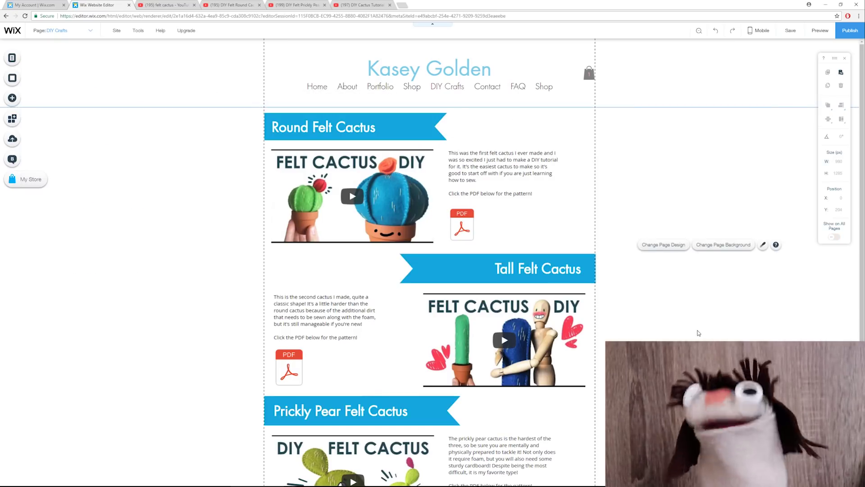
key(ctrl+s)
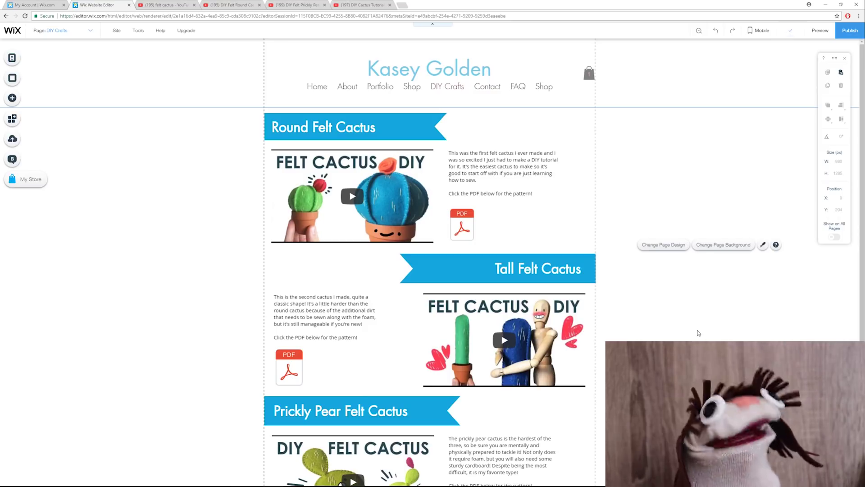
scroll(696, 332, down, 3)
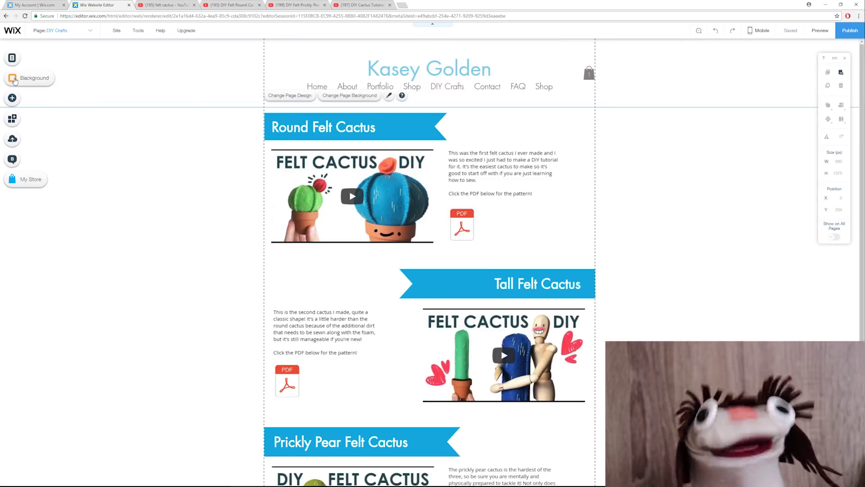
Step: Switch to the Contact page and restyle the contact form's design
click(12, 58)
click(105, 153)
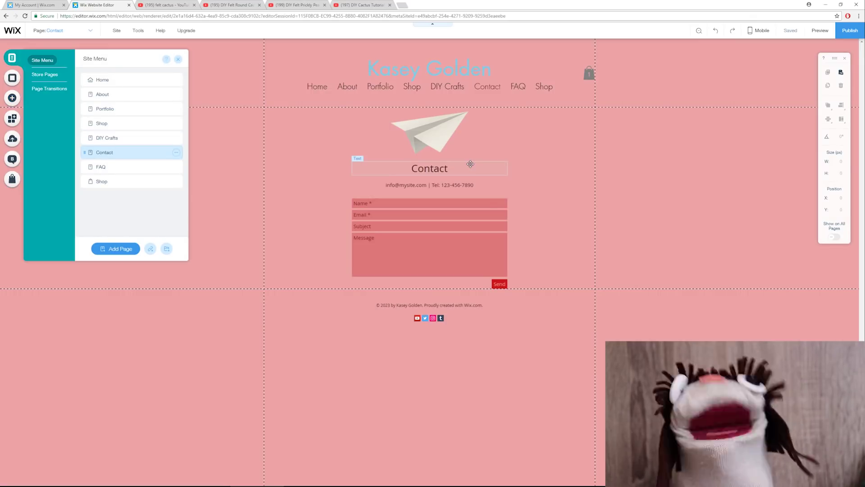
click(451, 212)
click(424, 186)
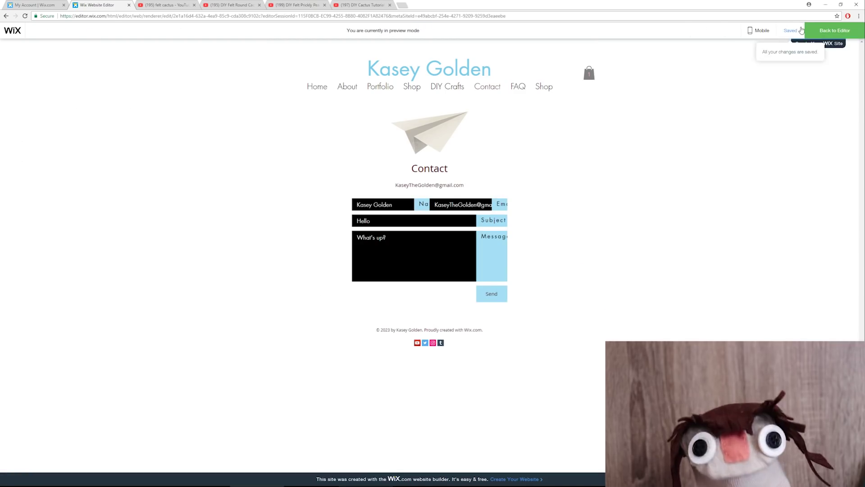
click(834, 30)
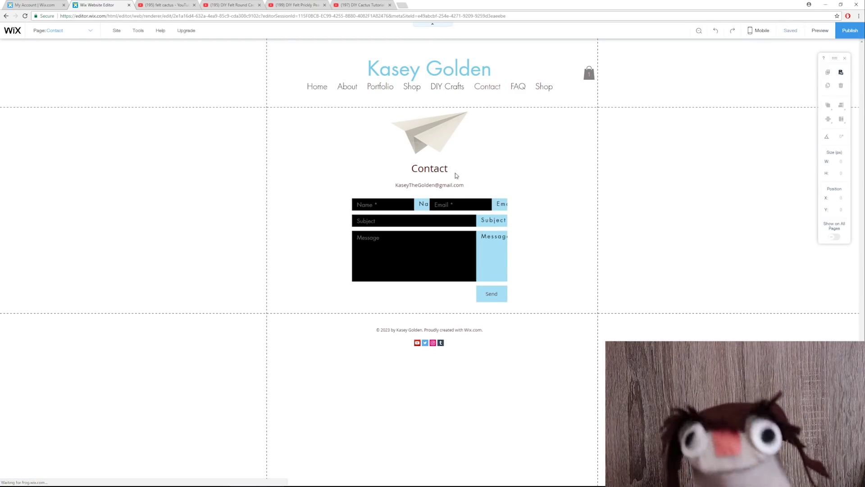
Step: Replace the paper-plane clip art with the rabbit and preview the Contact page
double_click(429, 136)
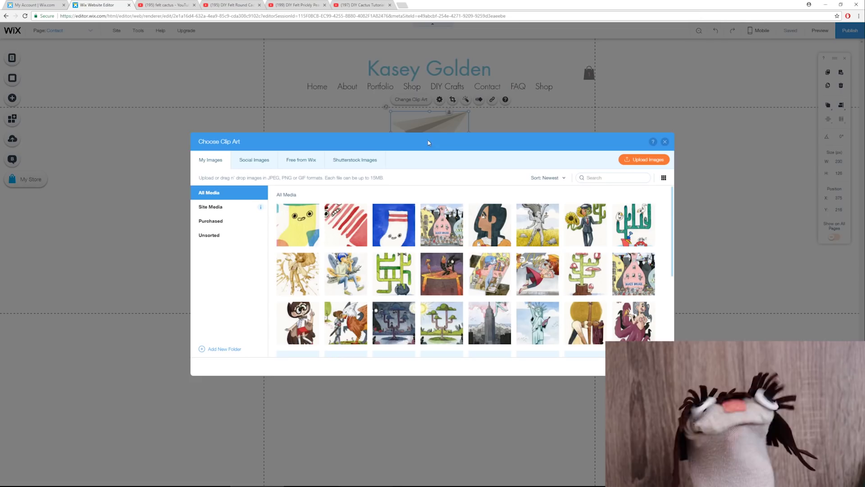
double_click(298, 224)
click(627, 255)
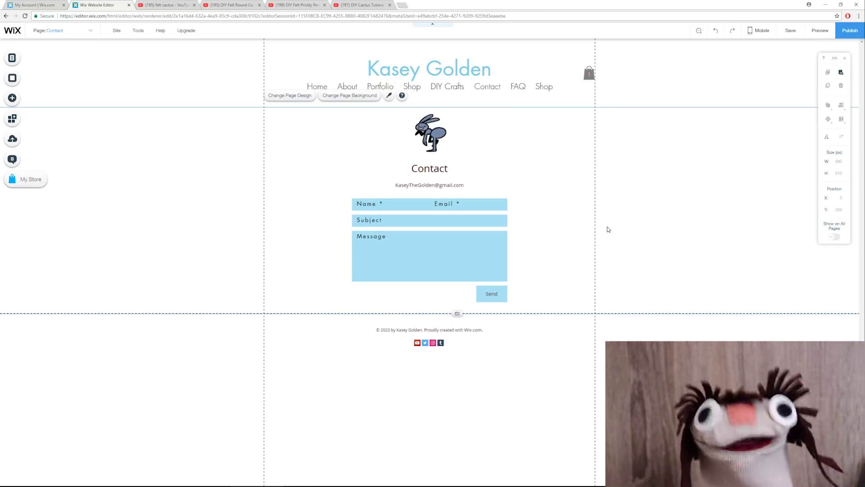
key(ctrl+shift+p)
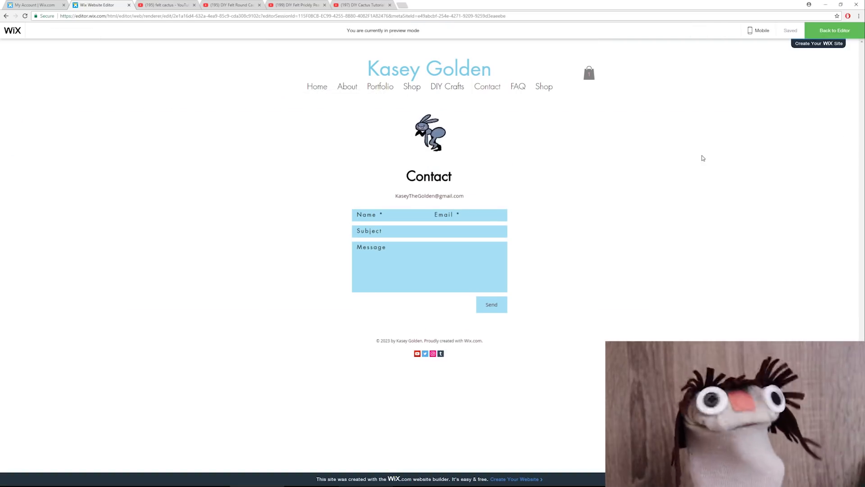
Step: Leave the Contact page preview and scroll down in the editor
click(829, 31)
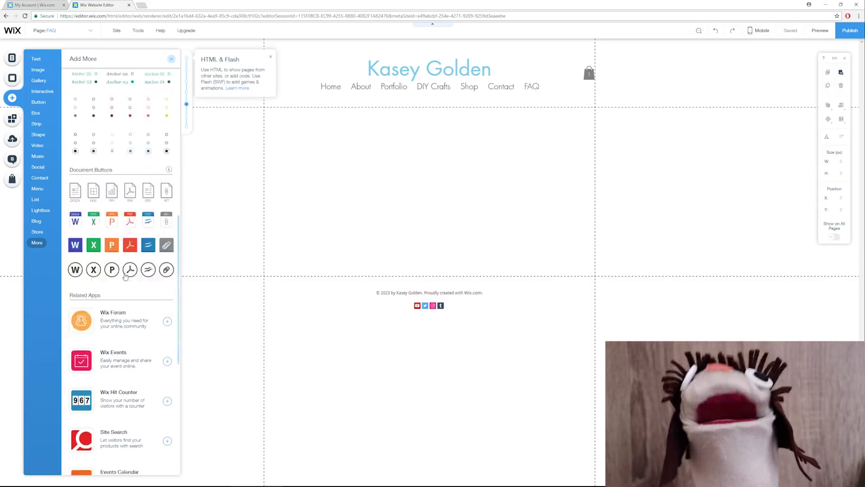
scroll(125, 275, down, 7)
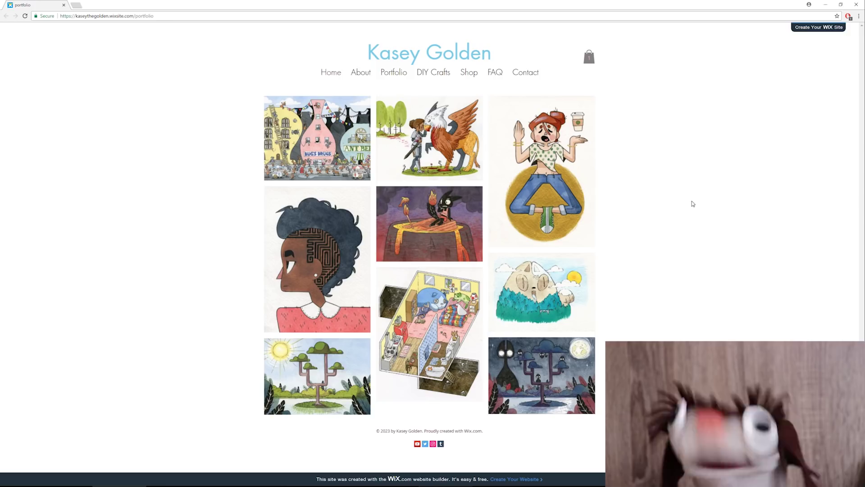
Step: Tour the live About and Portfolio pages, enlarge and close Ant City, then visit Shop and Contact
click(360, 74)
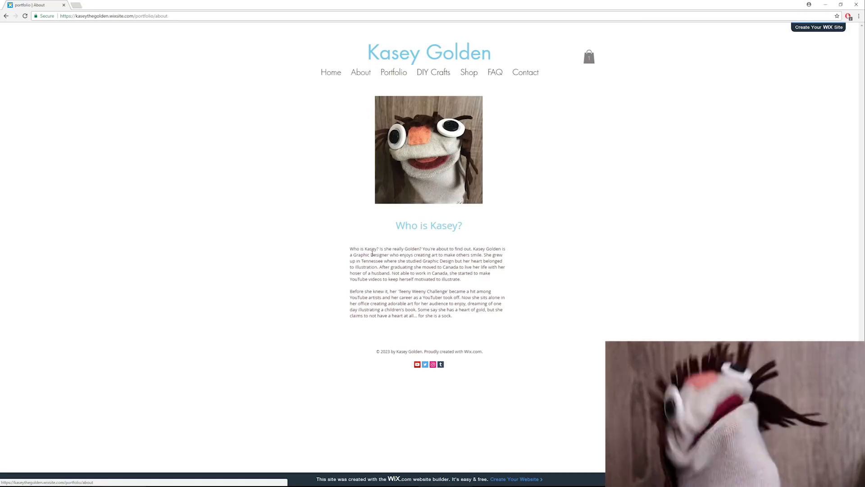
click(399, 74)
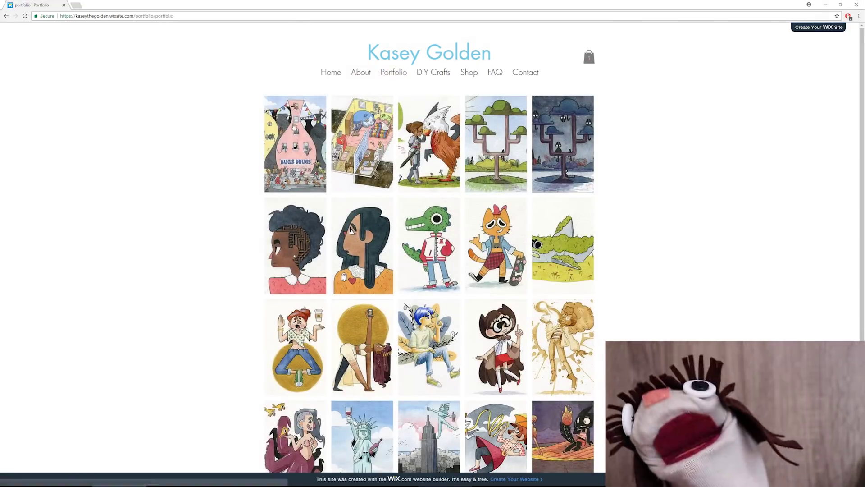
click(296, 124)
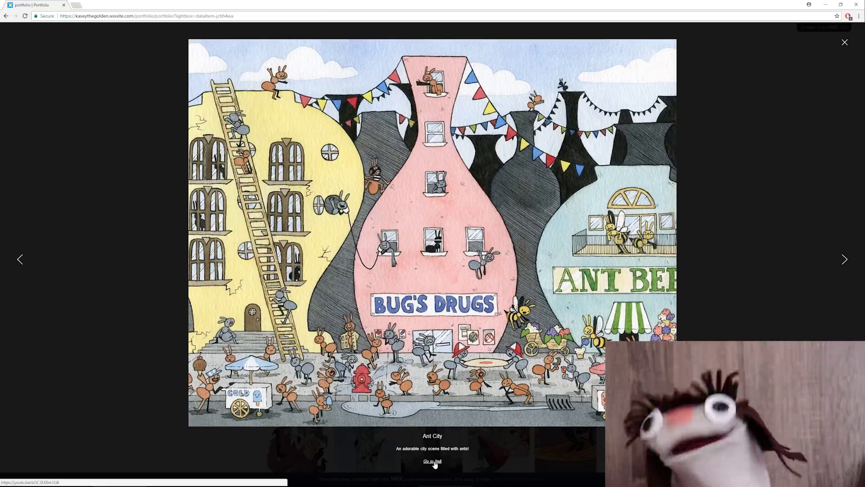
click(755, 301)
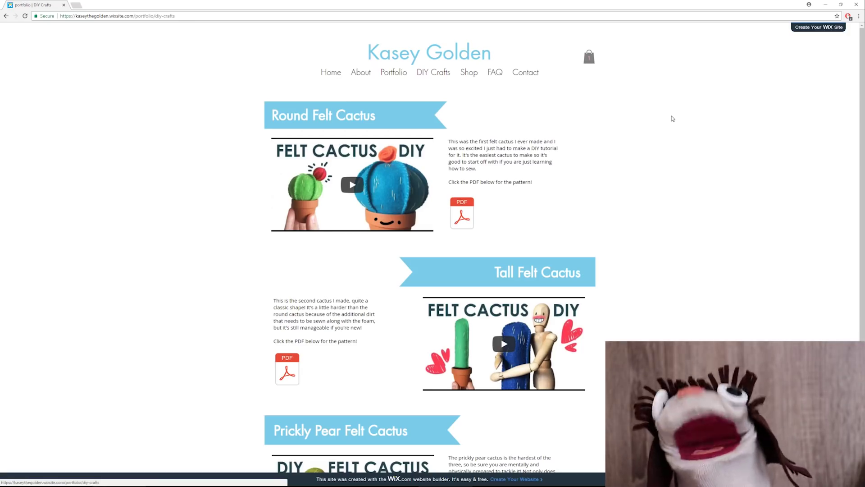
click(468, 73)
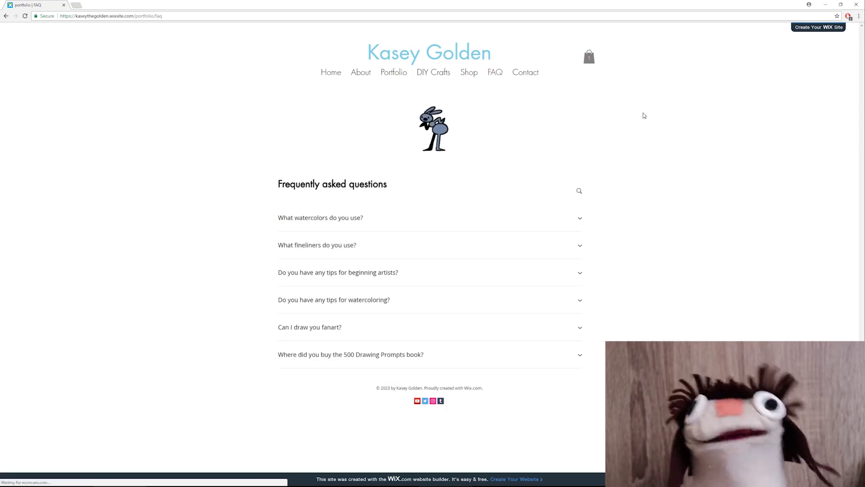
click(525, 76)
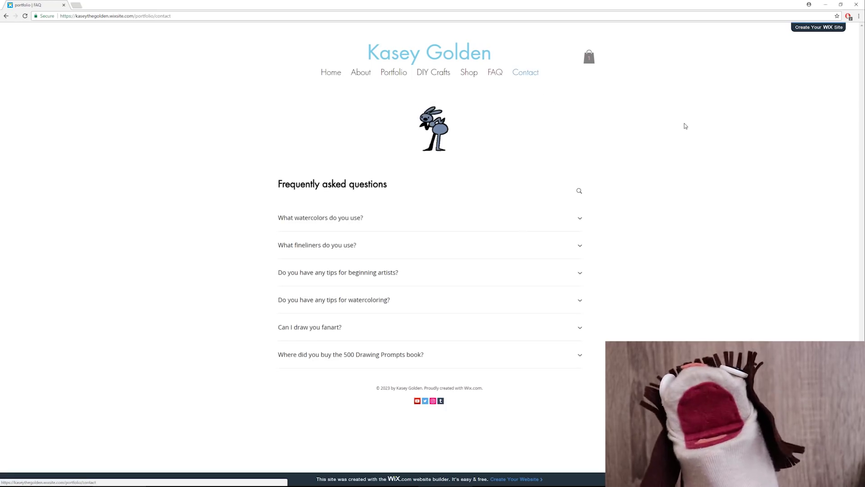